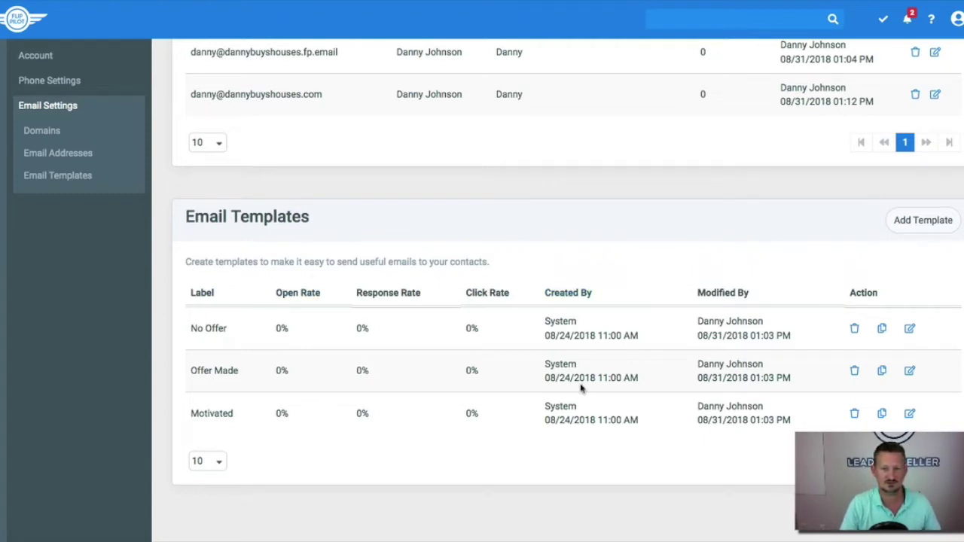
# - Open the No Offer email template for editing and look through the shortcodes available for its body
pyautogui.click(910, 329)
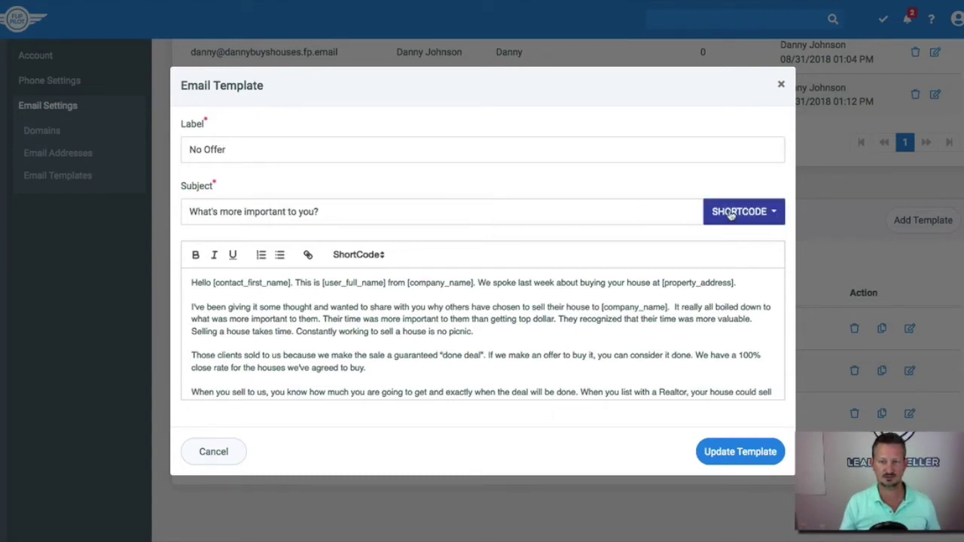
pyautogui.click(382, 256)
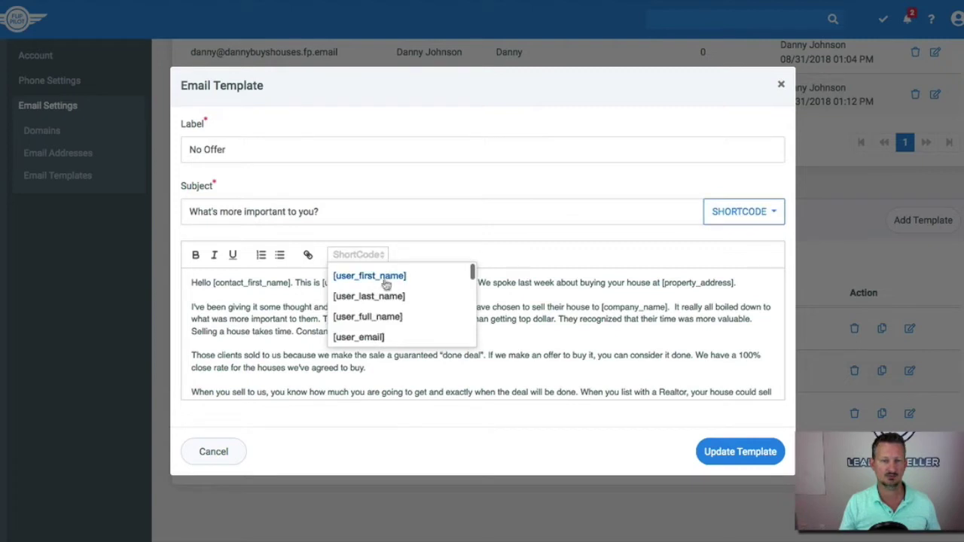
pyautogui.scroll(-1, 393, 304)
pyautogui.scroll(1, 393, 303)
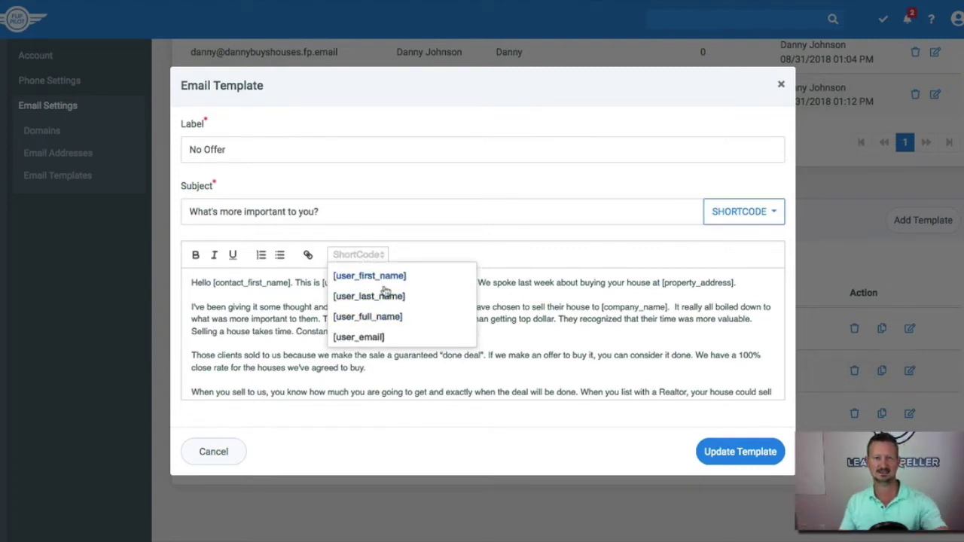
pyautogui.scroll(-1, 385, 302)
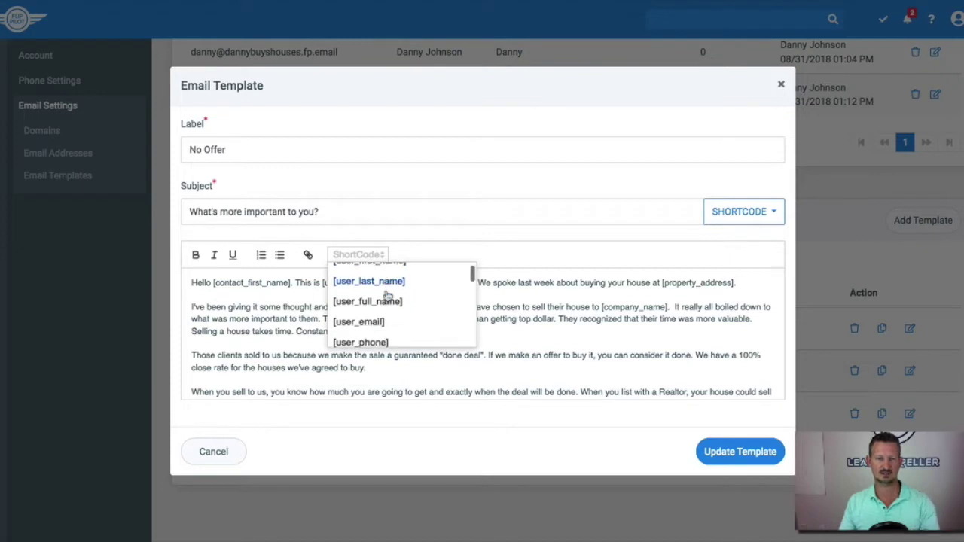
pyautogui.scroll(1, 388, 299)
pyautogui.scroll(-3, 388, 298)
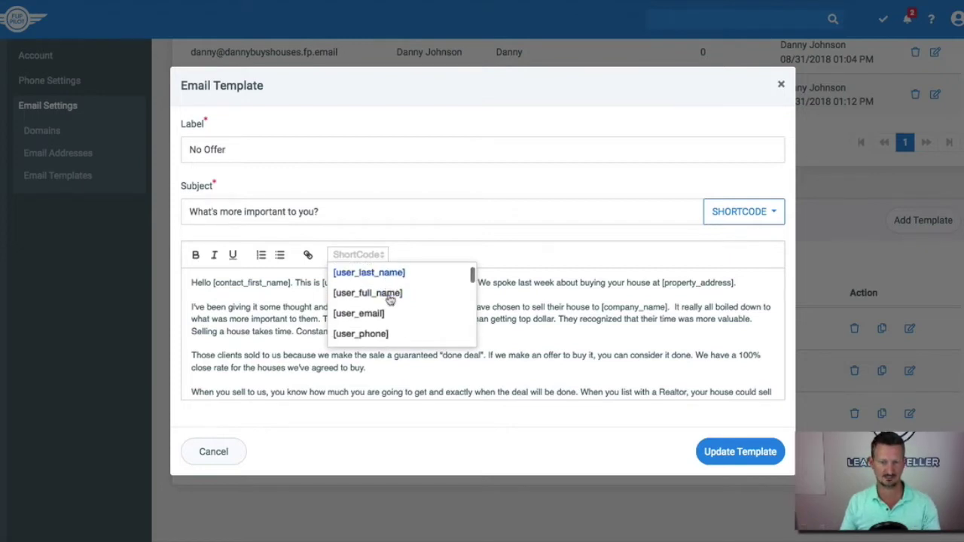
pyautogui.scroll(-3, 388, 299)
pyautogui.scroll(1, 388, 298)
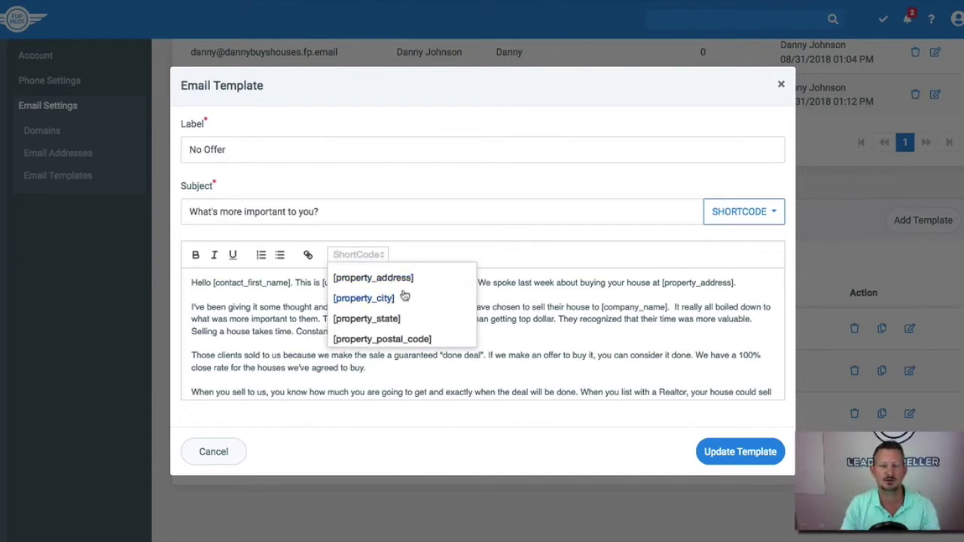
pyautogui.scroll(-1, 403, 295)
pyautogui.scroll(-1, 412, 314)
pyautogui.scroll(-1, 410, 324)
pyautogui.scroll(-1, 410, 322)
pyautogui.scroll(-1, 409, 316)
pyautogui.scroll(2, 403, 305)
pyautogui.scroll(-3, 401, 308)
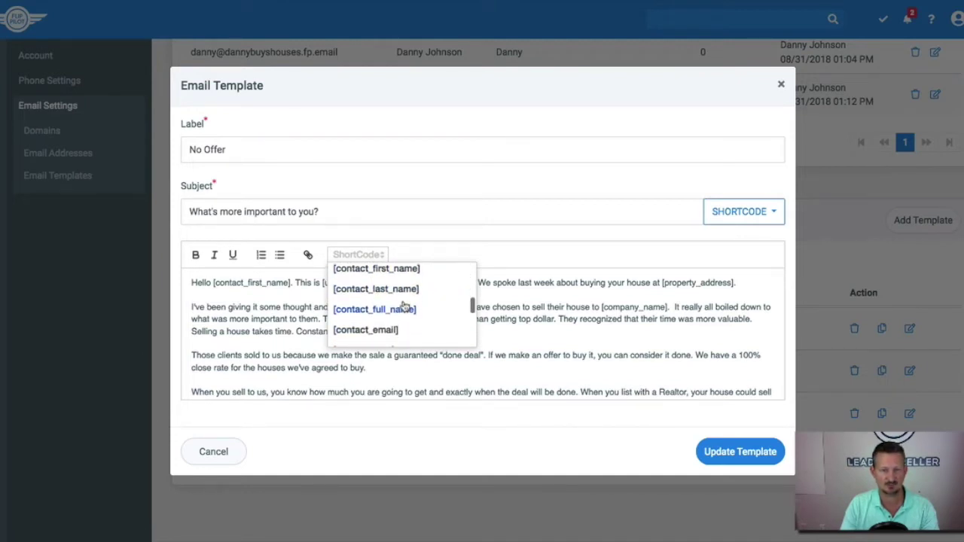
pyautogui.scroll(-5, 404, 308)
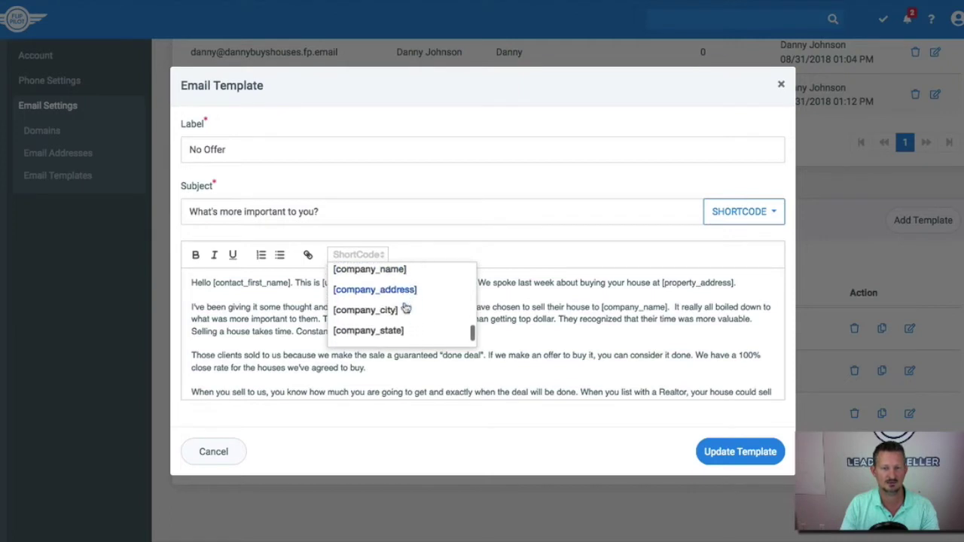
pyautogui.click(525, 317)
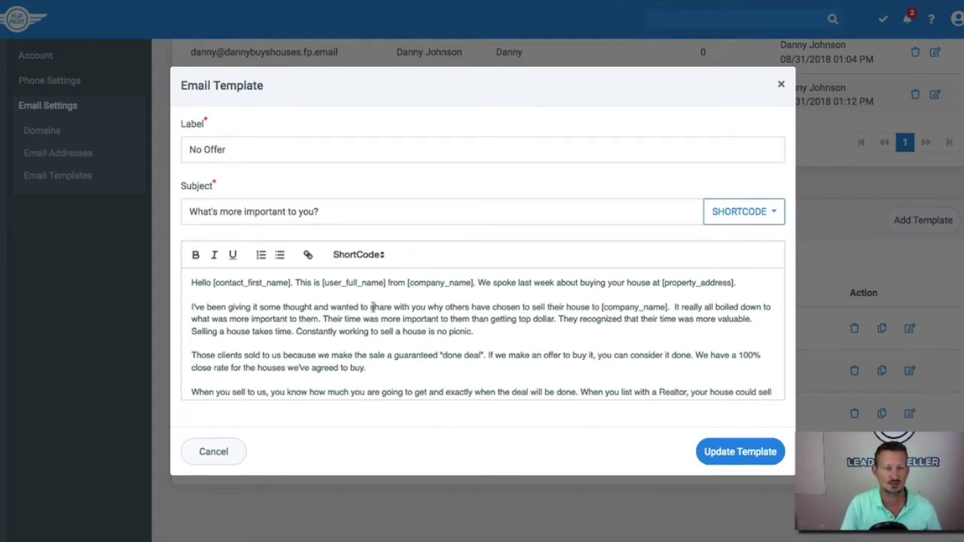
# - Examine the shortcodes used in the No Offer email body, including company name and property address, and close the template without updating it
pyautogui.scroll(-1, 372, 310)
pyautogui.moveTo(214, 276); pyautogui.dragTo(472, 286)
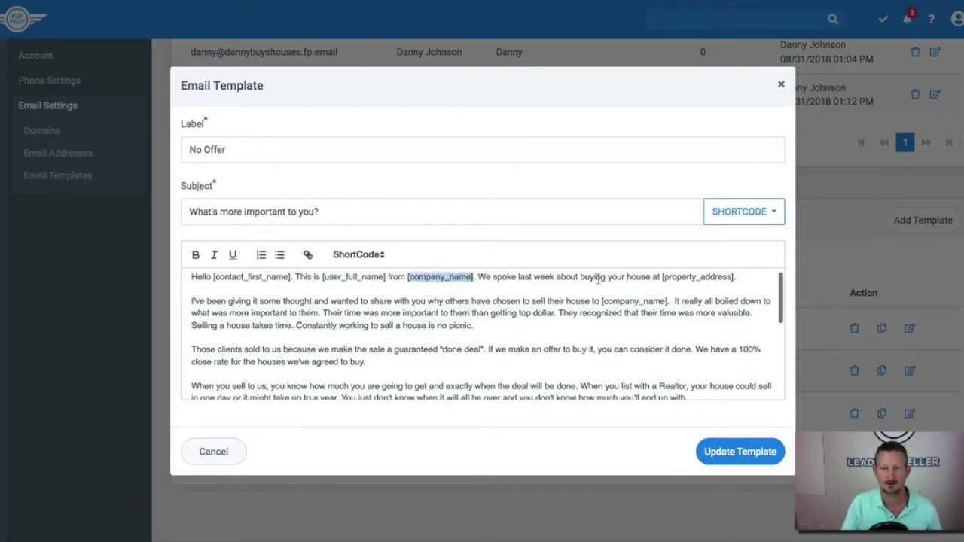
pyautogui.moveTo(661, 276); pyautogui.dragTo(732, 276)
pyautogui.scroll(-5, 565, 329)
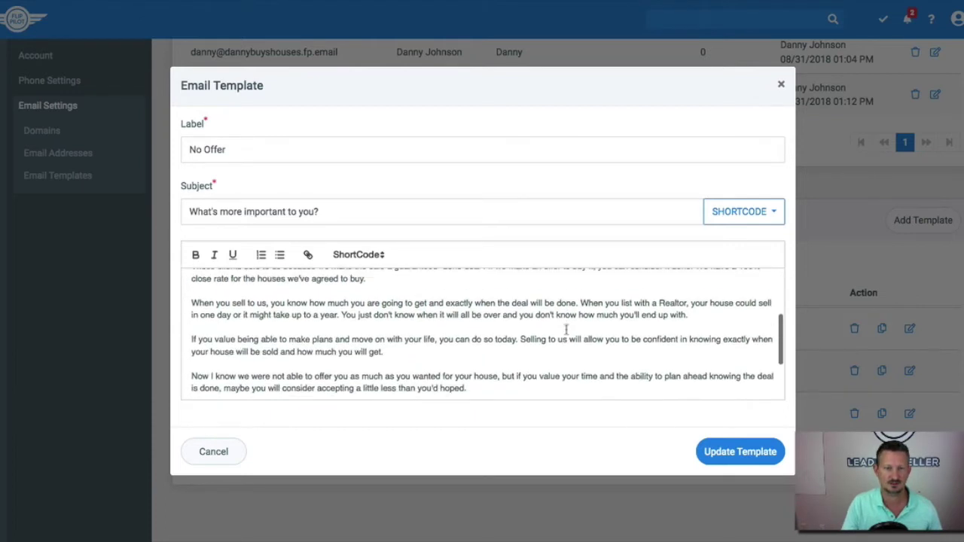
pyautogui.scroll(5, 408, 301)
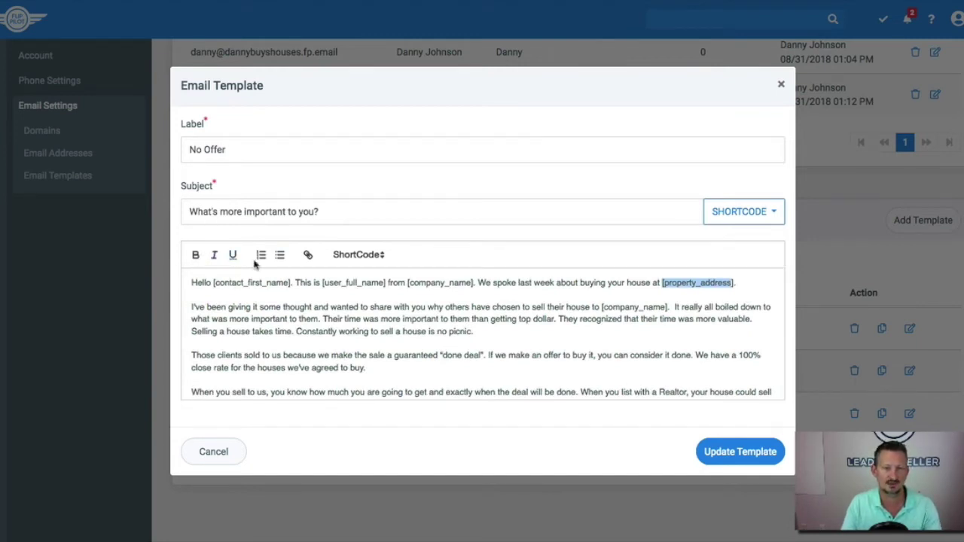
pyautogui.scroll(-1, 394, 327)
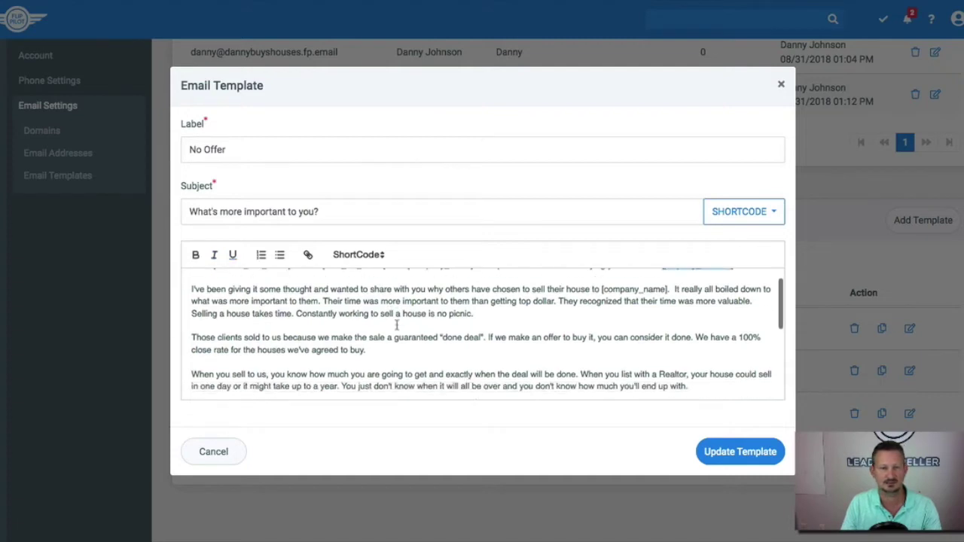
pyautogui.click(227, 455)
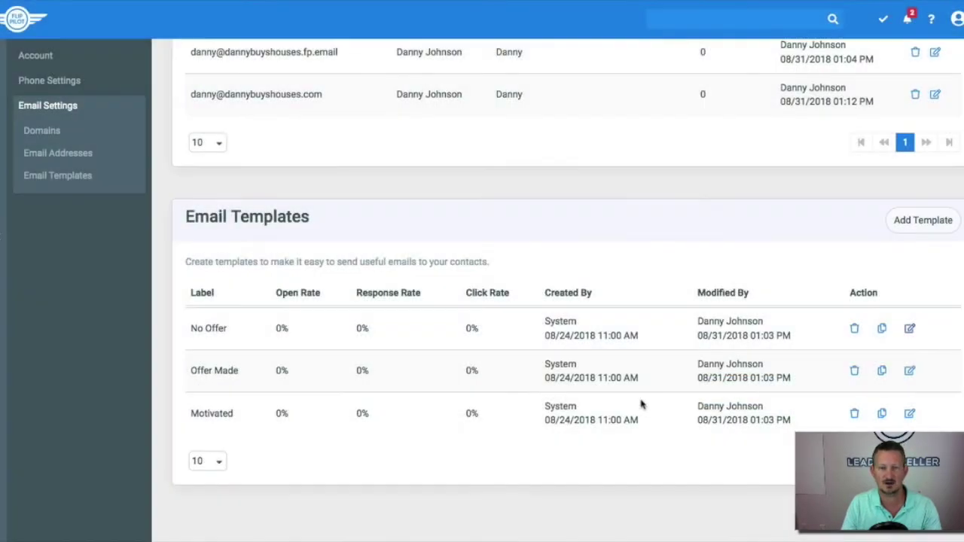
# - Go to the phone text templates, view the "Consider offer?" template's shortcodes, and close it without updating
pyautogui.click(71, 81)
pyautogui.click(81, 155)
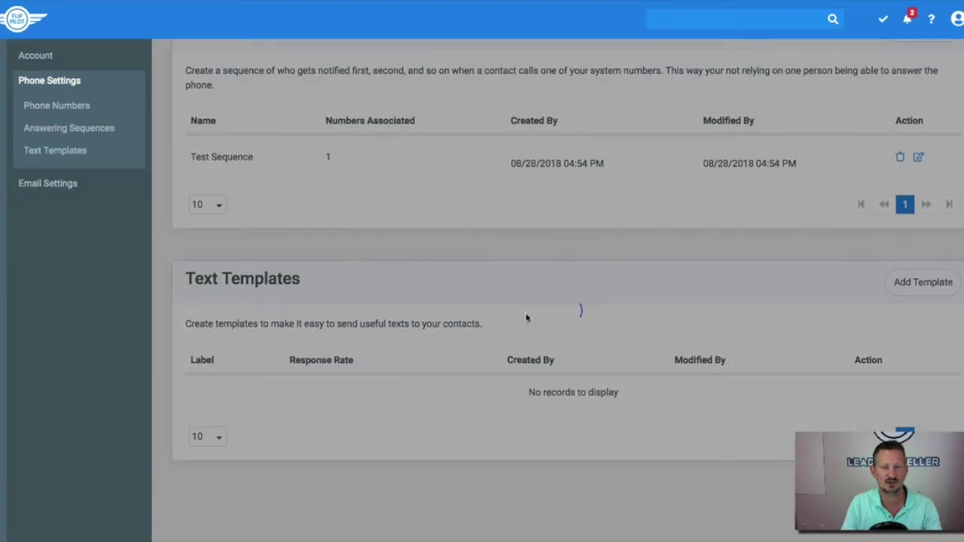
pyautogui.scroll(-1, 532, 331)
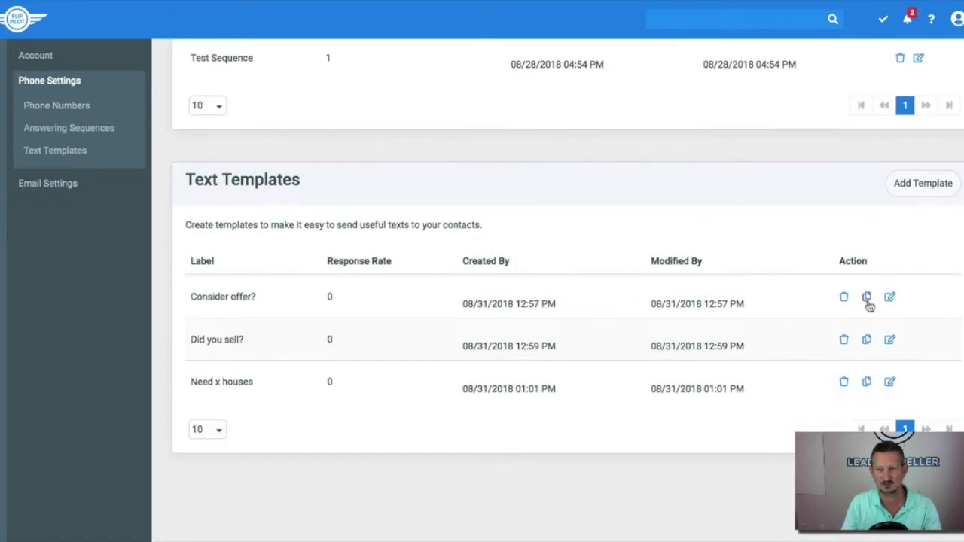
pyautogui.click(889, 298)
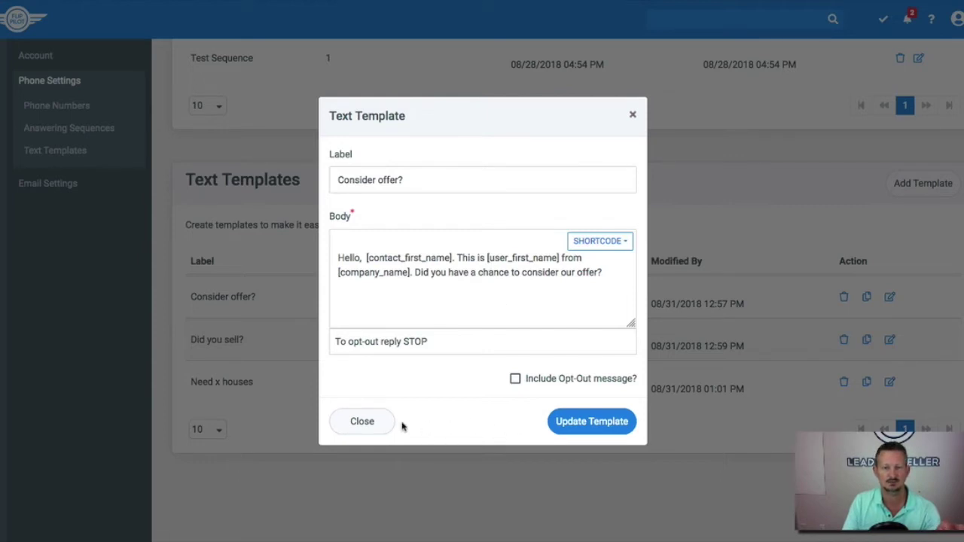
pyautogui.click(376, 423)
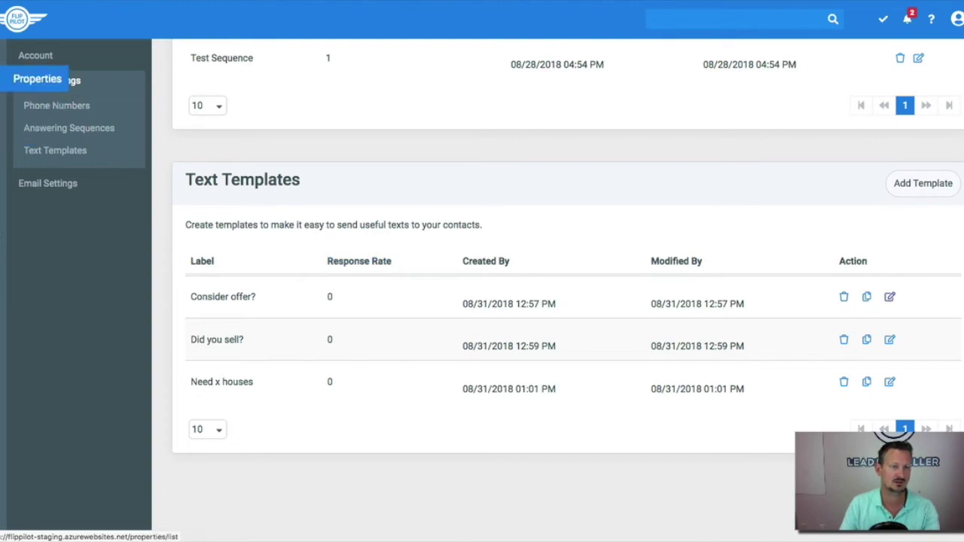
# - Open the first property in the Properties Table and show its primary contact
pyautogui.click(6, 83)
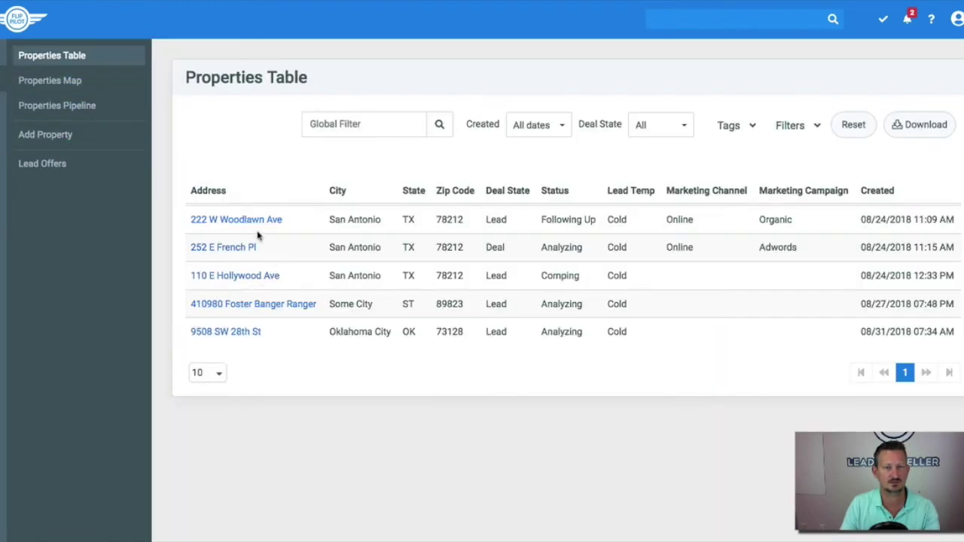
pyautogui.click(254, 220)
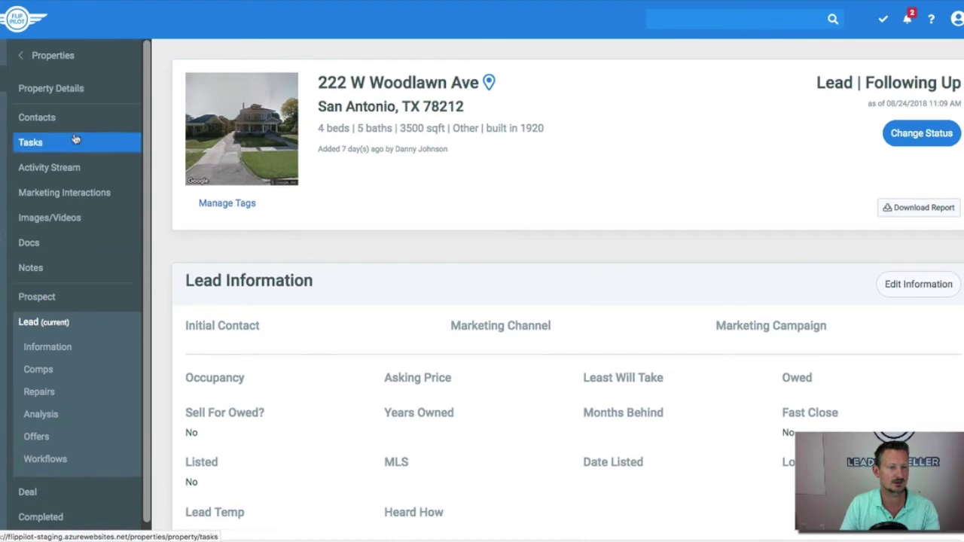
pyautogui.click(37, 117)
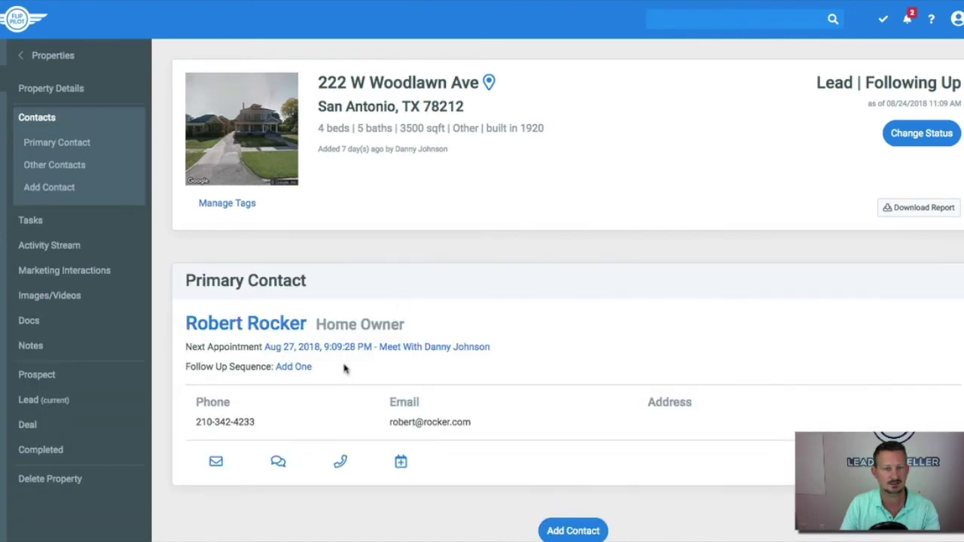
pyautogui.scroll(-2, 350, 369)
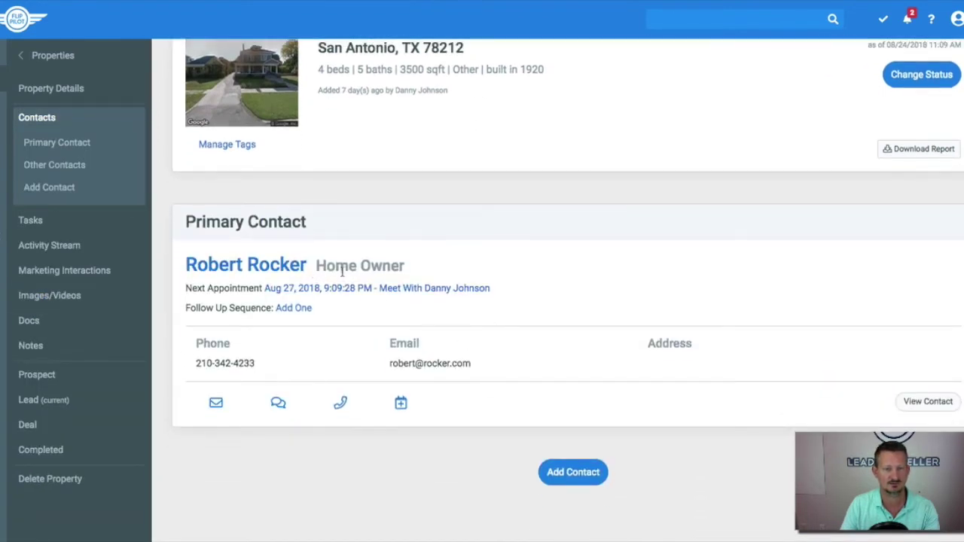
# - Start a new email to the primary contact and check the available sender addresses and templates, keeping the No Offer template
pyautogui.click(217, 404)
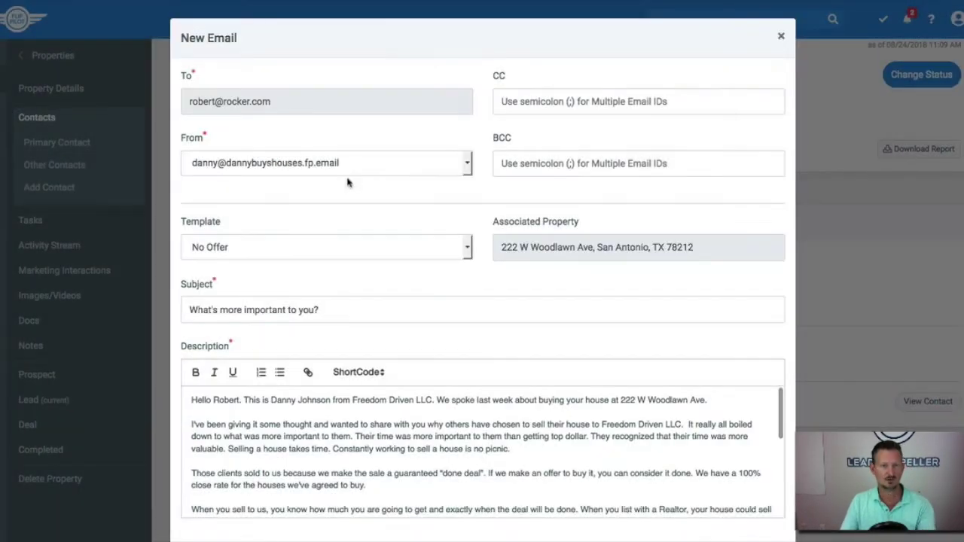
pyautogui.click(382, 174)
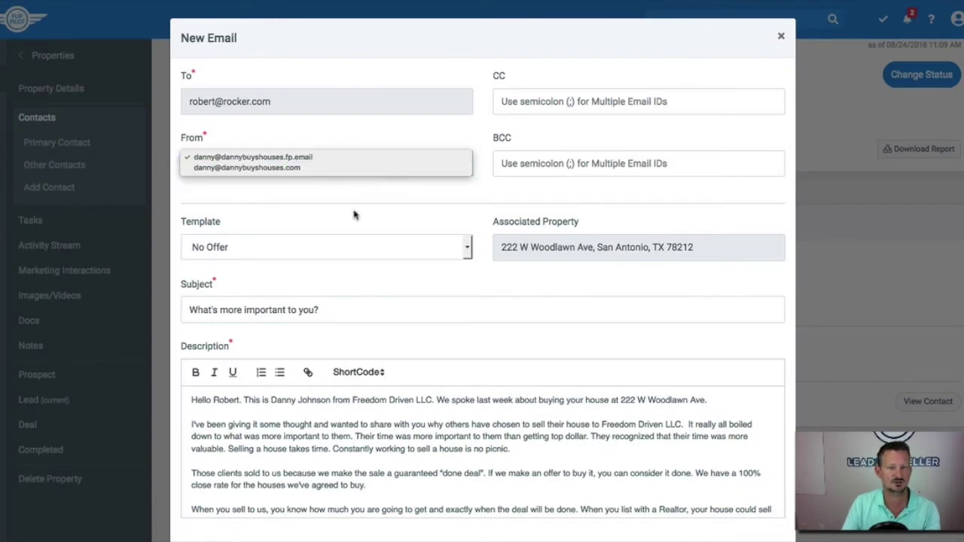
pyautogui.click(357, 138)
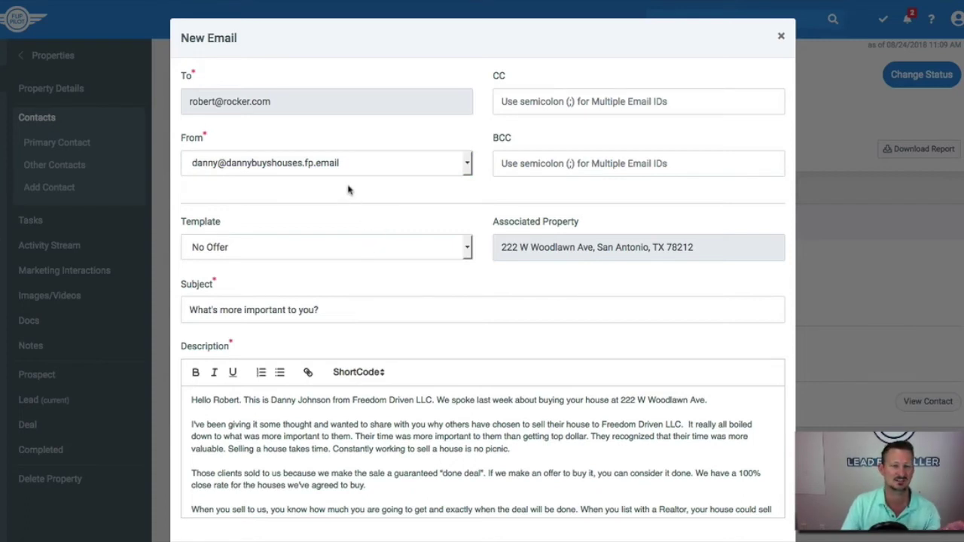
pyautogui.click(332, 253)
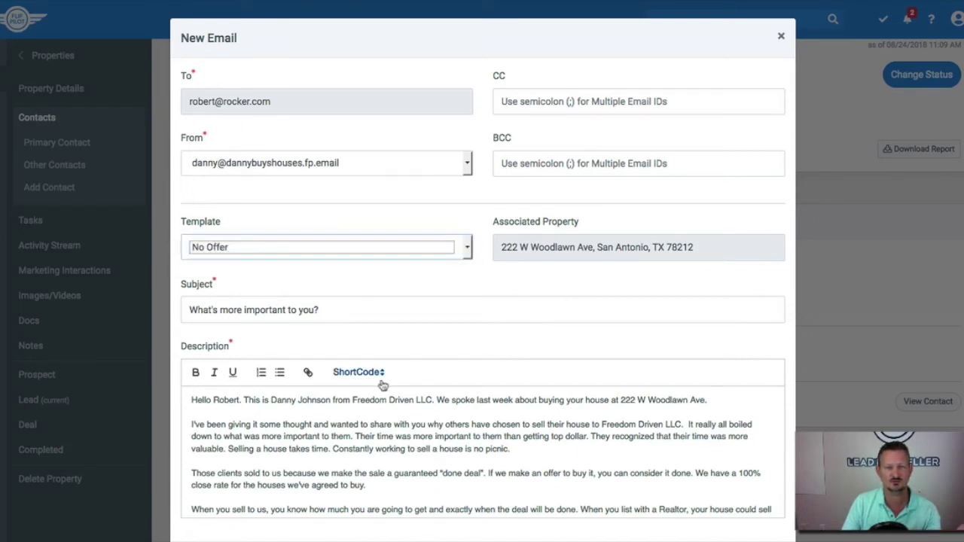
# - Read through the No Offer email body to check how its shortcodes are filled in, and close the email without sending
pyautogui.scroll(-1, 503, 295)
pyautogui.scroll(-2, 486, 345)
pyautogui.scroll(-2, 483, 345)
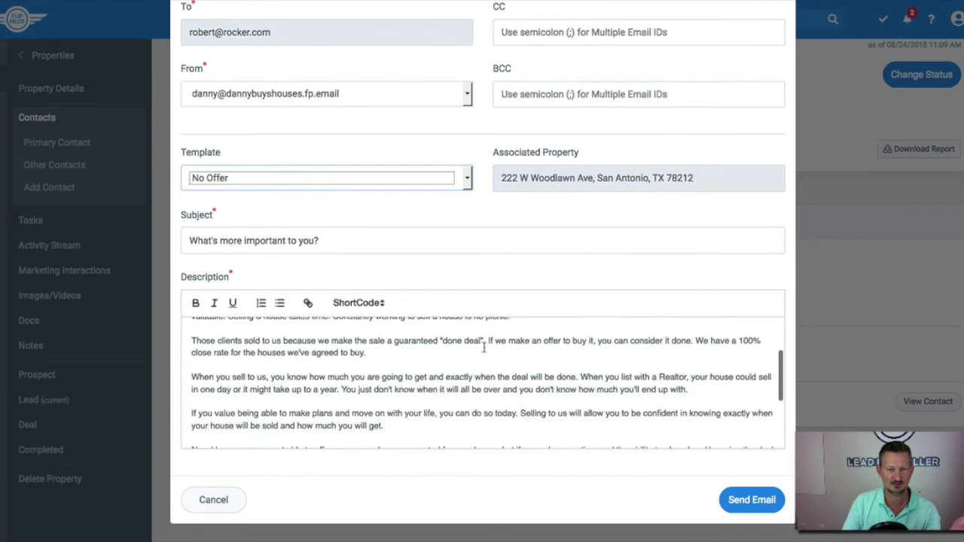
pyautogui.scroll(3, 470, 345)
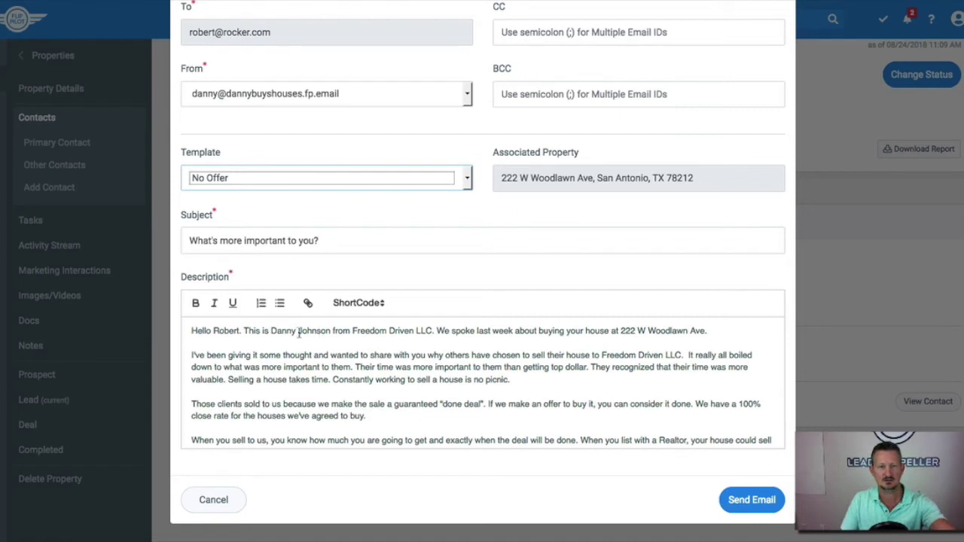
pyautogui.moveTo(270, 332); pyautogui.dragTo(332, 332)
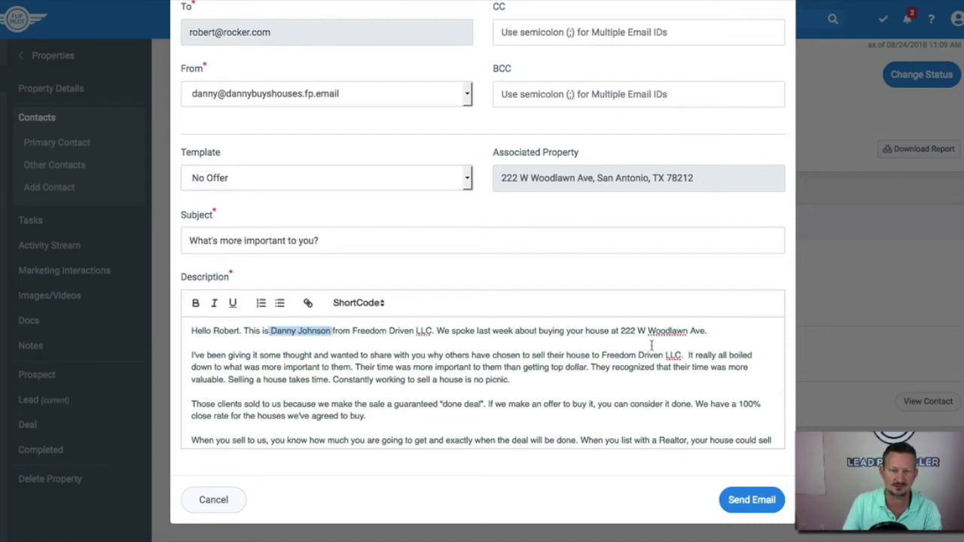
pyautogui.scroll(-3, 605, 385)
pyautogui.scroll(-5, 606, 385)
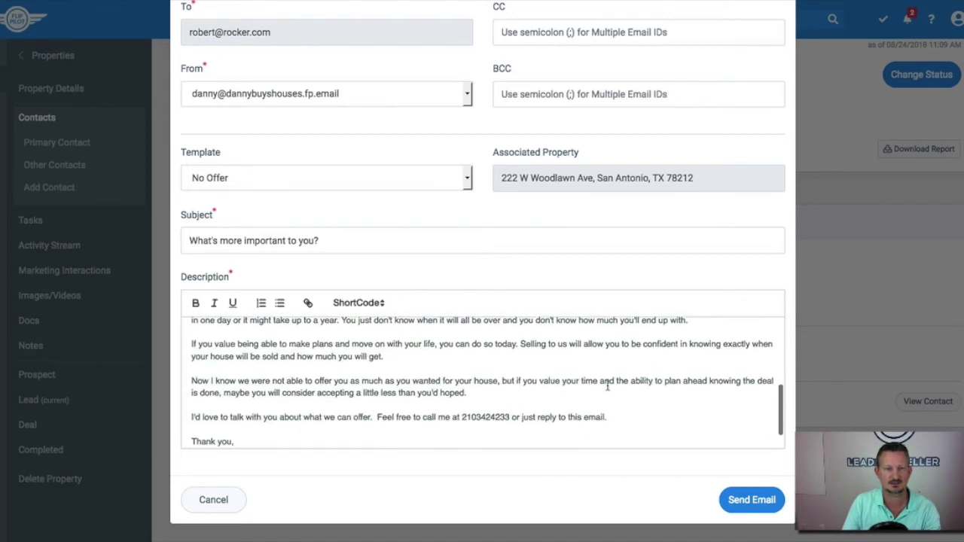
pyautogui.scroll(6, 602, 386)
pyautogui.scroll(2, 601, 388)
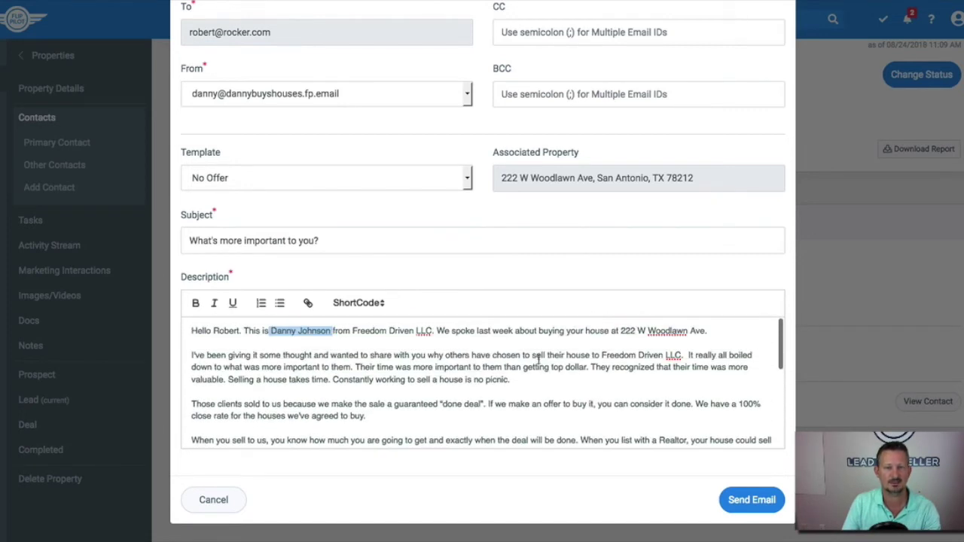
pyautogui.scroll(2, 591, 334)
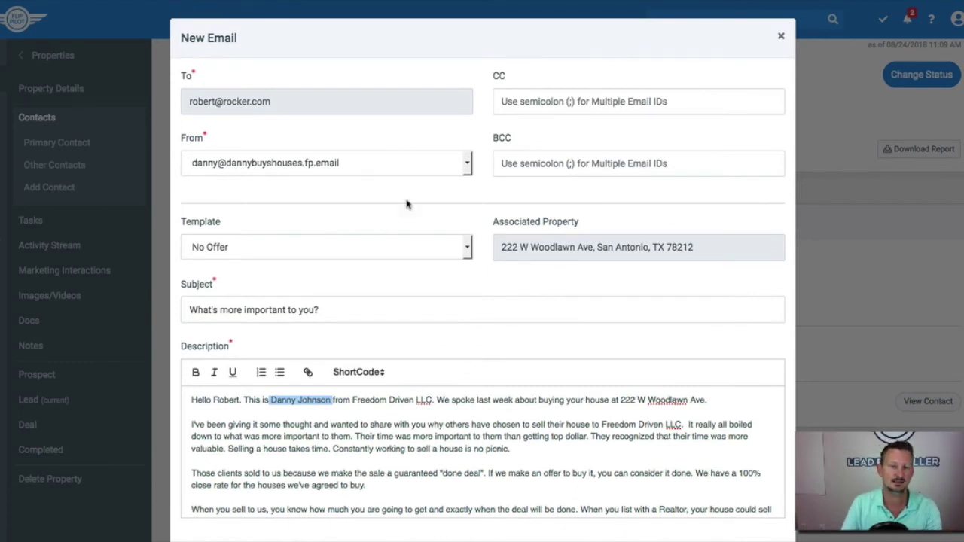
pyautogui.click(780, 36)
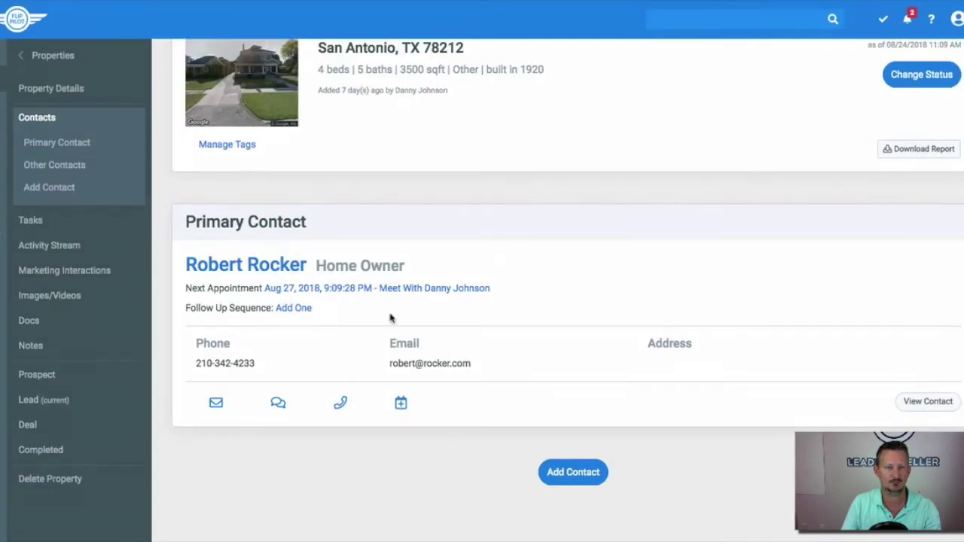
# - Preview a new text to the primary contact with the "Consider offer?" template, cancel it, and examine the contact's Follow Up Sequence line
pyautogui.click(278, 402)
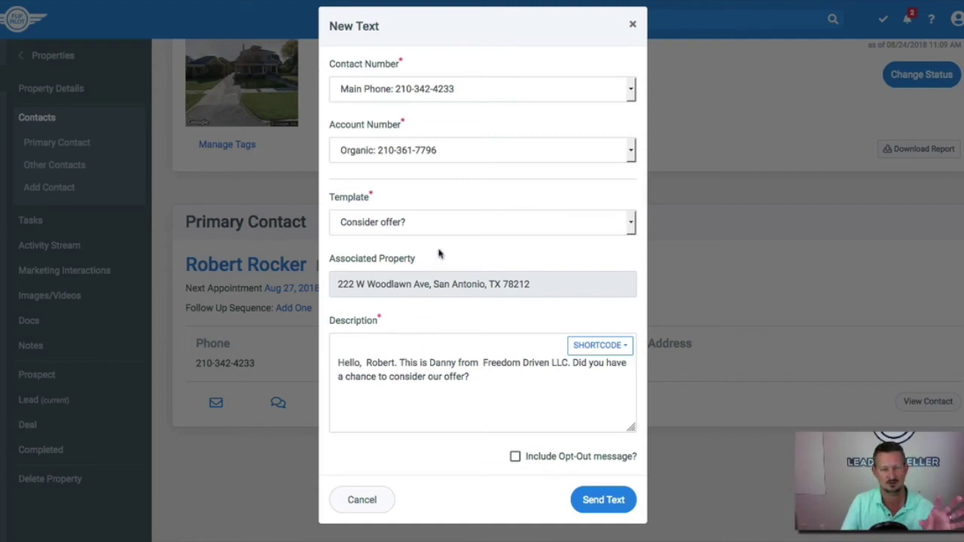
pyautogui.click(362, 500)
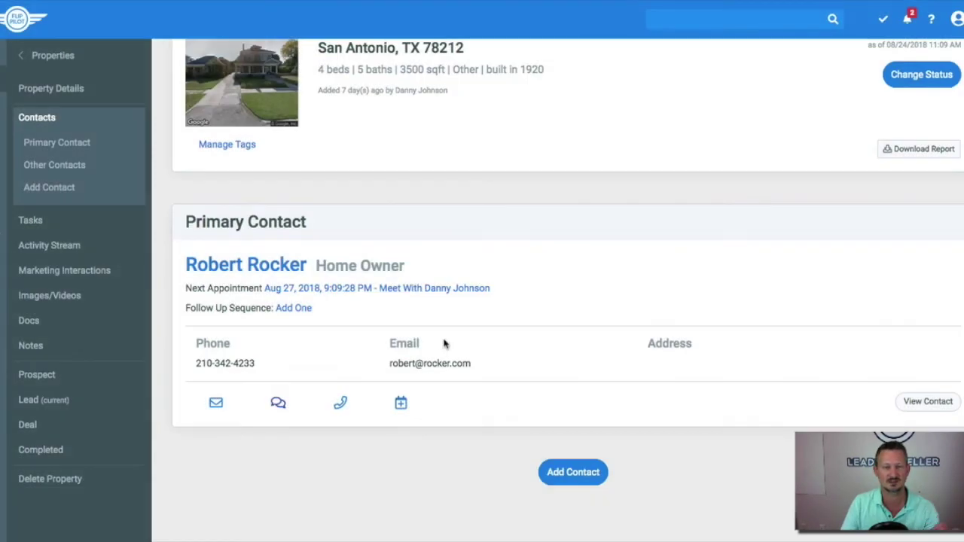
pyautogui.moveTo(187, 308); pyautogui.dragTo(300, 316)
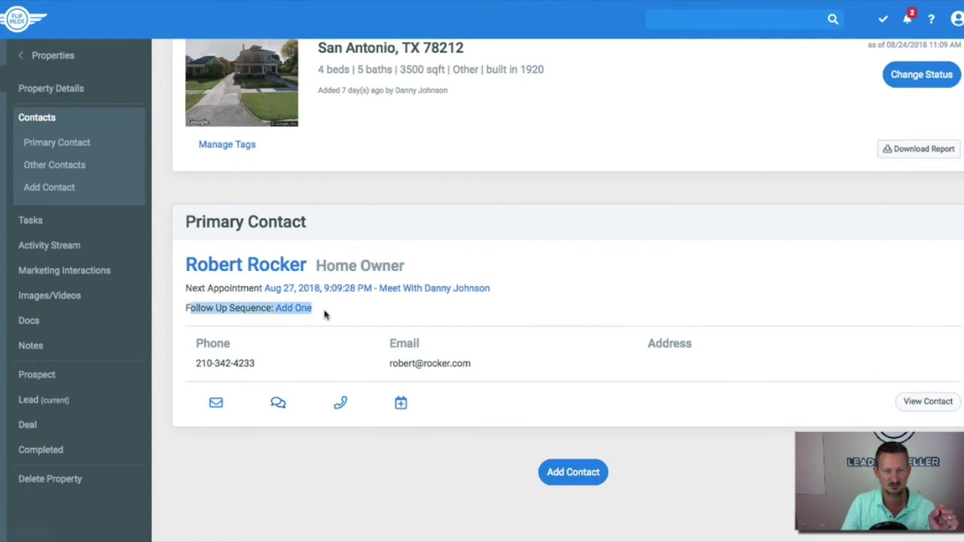
pyautogui.click(325, 316)
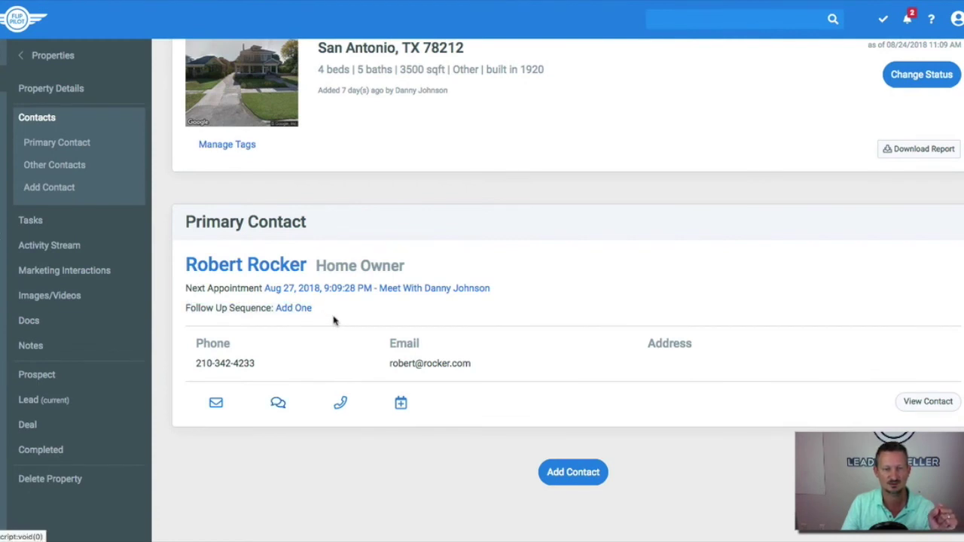